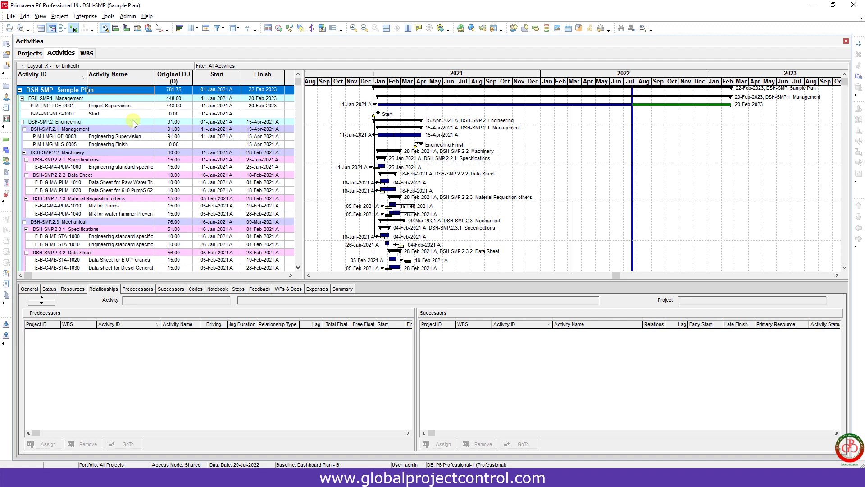
Open the File menu in P6 with the DSH-SMP Sample Plan project loaded
click(11, 16)
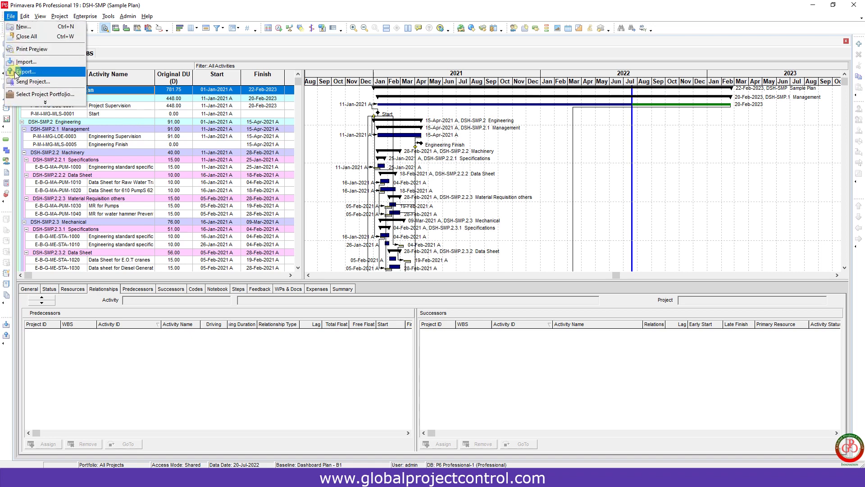
Start an export in Microsoft Project format, version XML 2010
click(16, 72)
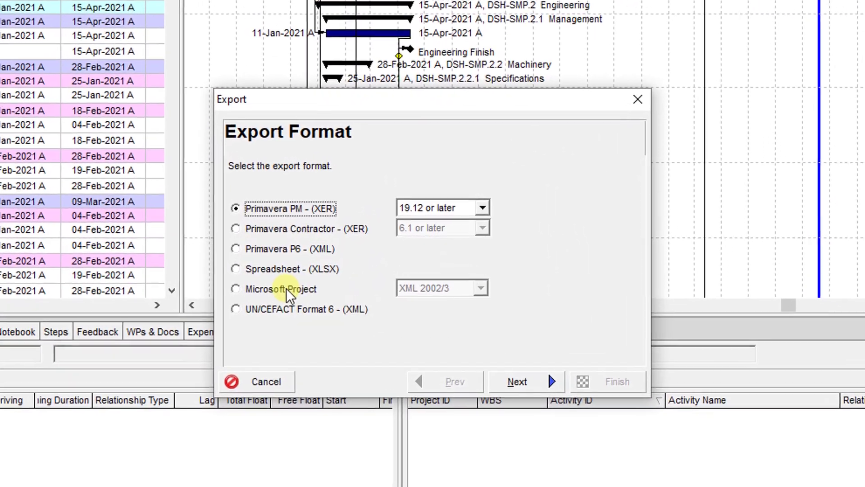
click(346, 270)
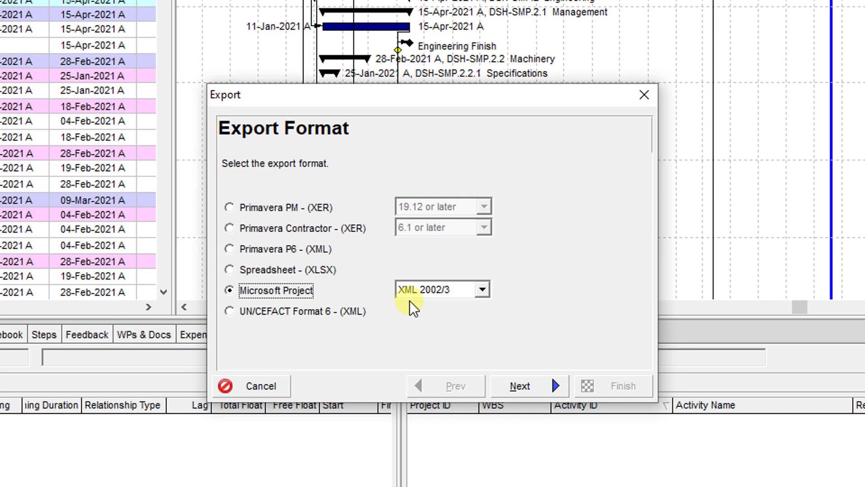
click(460, 290)
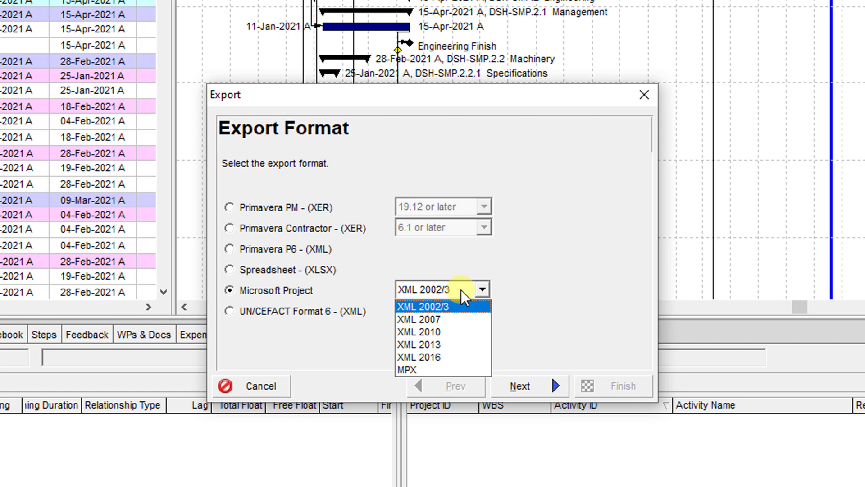
key(Down)
key(Down)
key(Down)
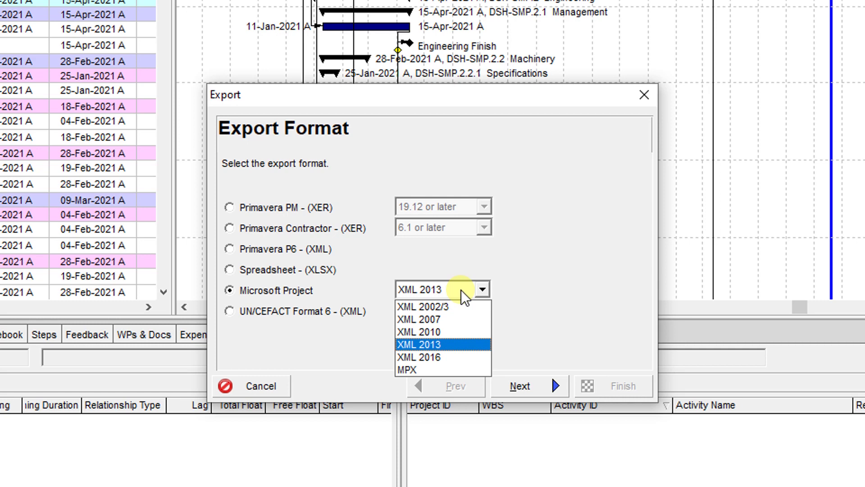
key(Up)
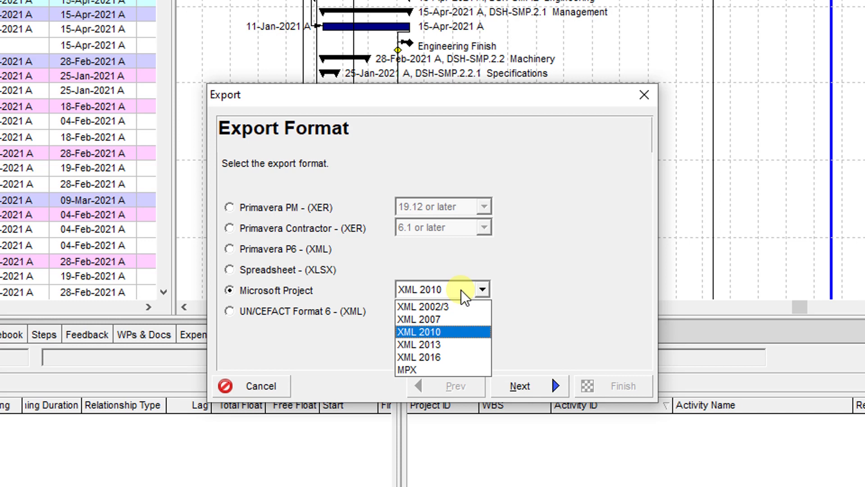
click(462, 292)
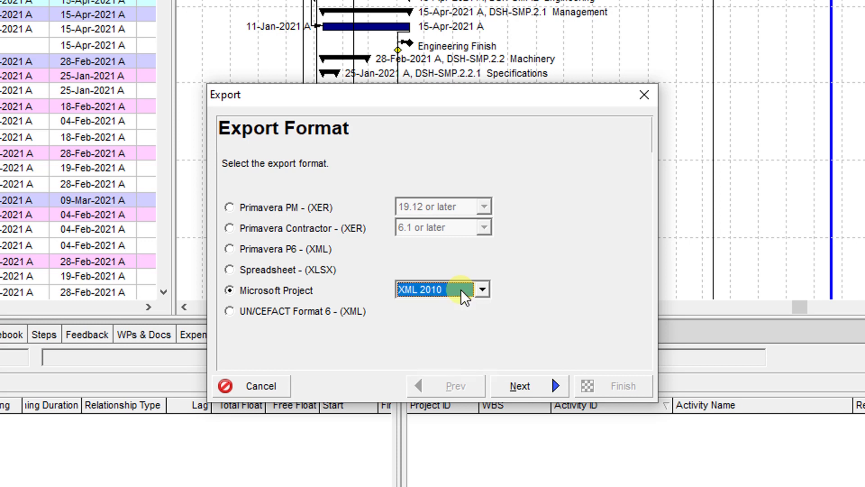
Target the export file DSH-SMP.xml to the Desktop and continue to the Template step
click(520, 385)
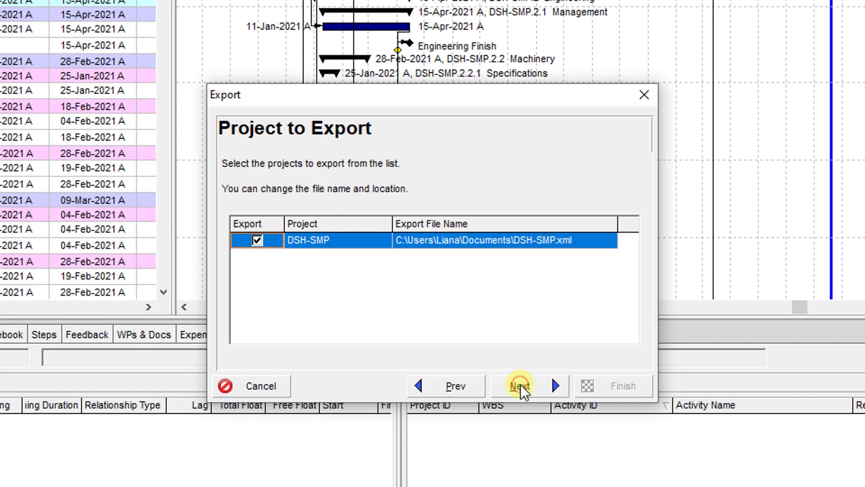
click(588, 242)
click(604, 241)
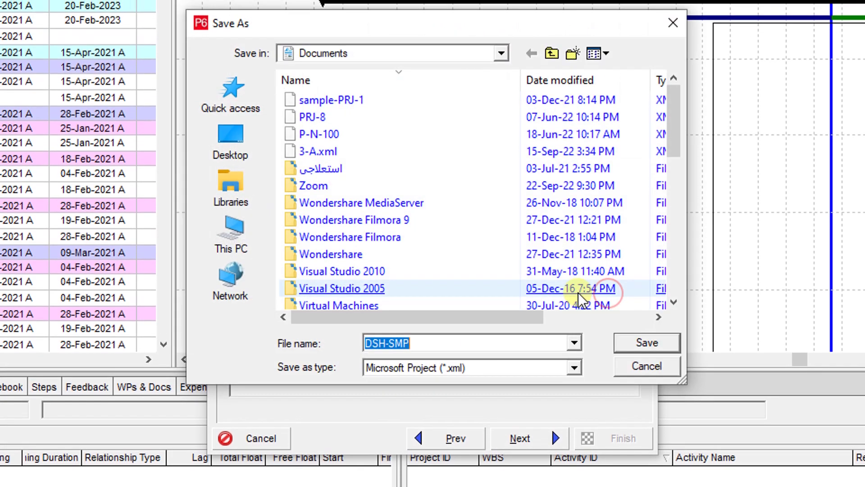
click(217, 136)
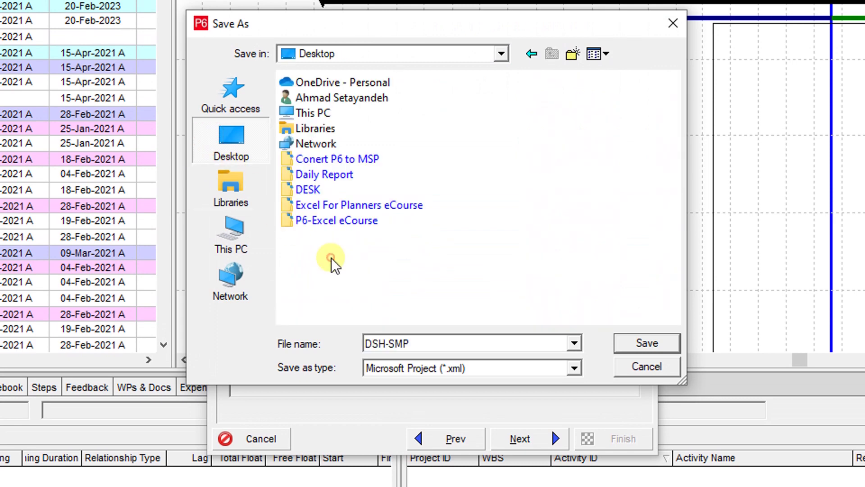
click(640, 347)
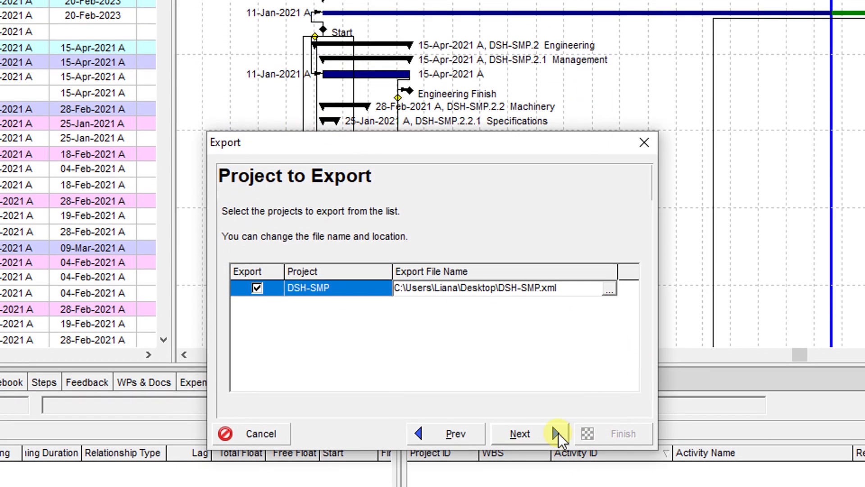
click(558, 434)
click(253, 279)
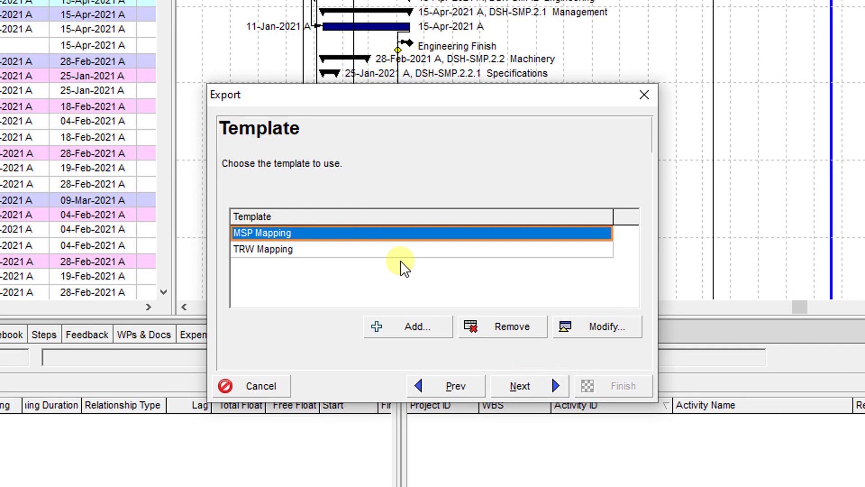
click(593, 328)
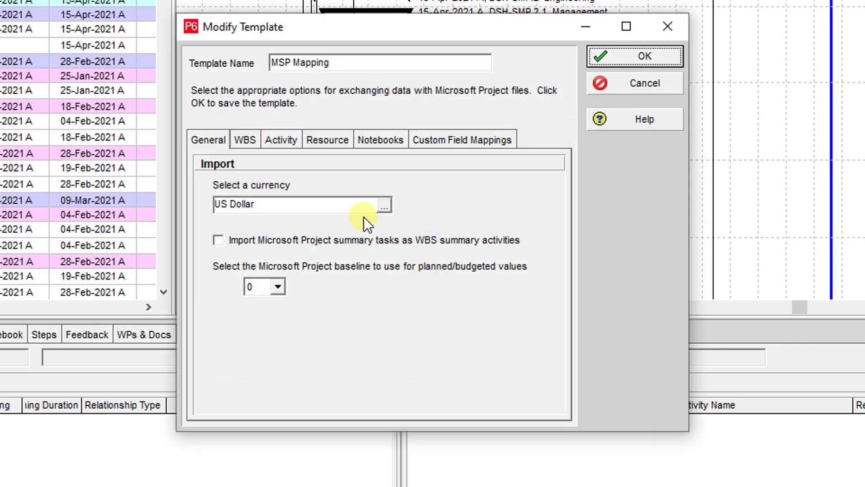
click(246, 143)
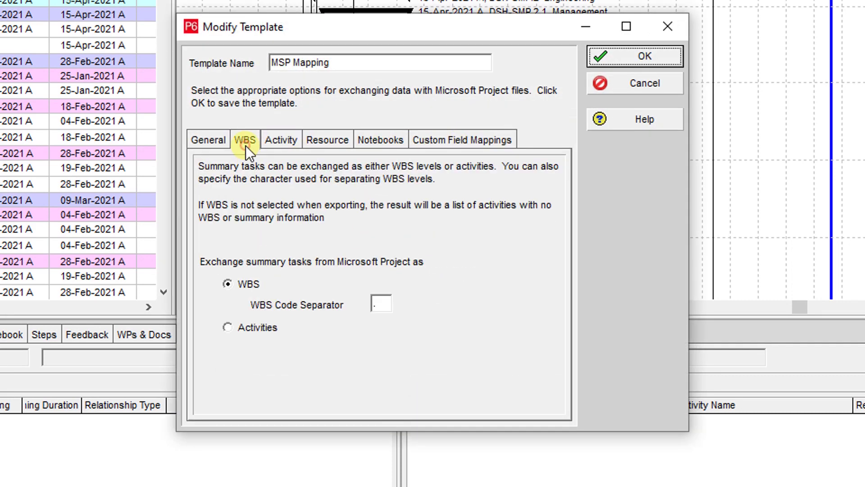
click(291, 138)
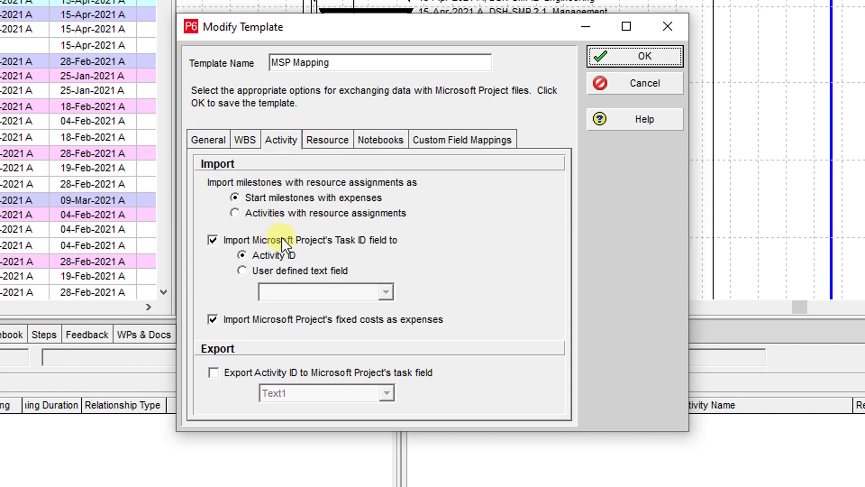
click(469, 145)
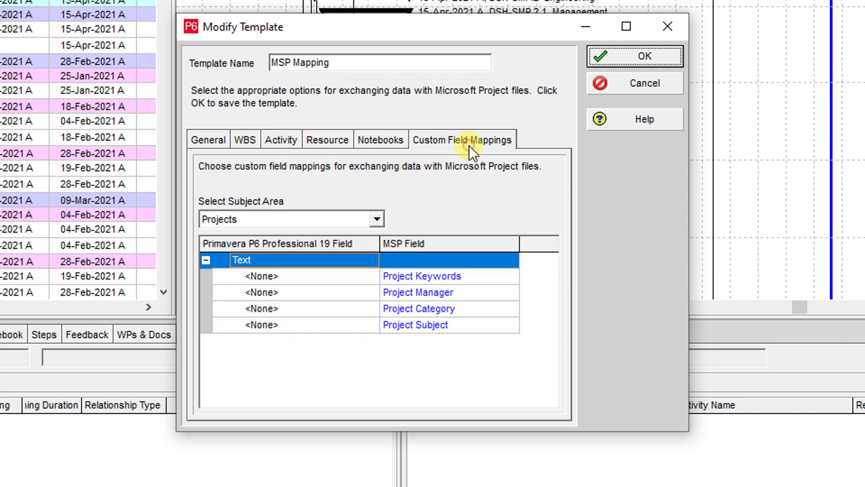
click(286, 224)
click(255, 275)
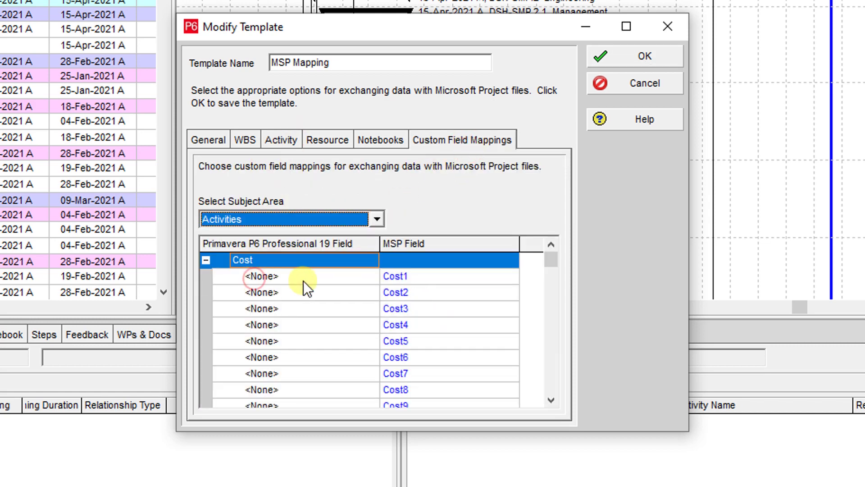
click(206, 260)
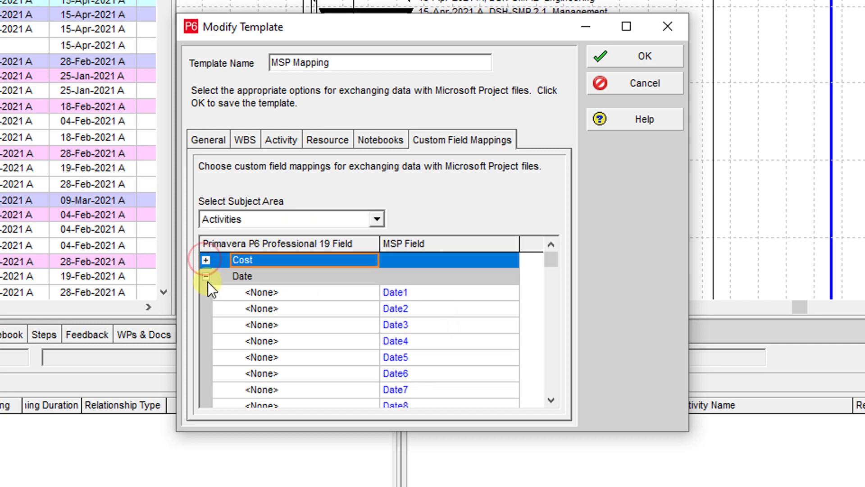
click(206, 276)
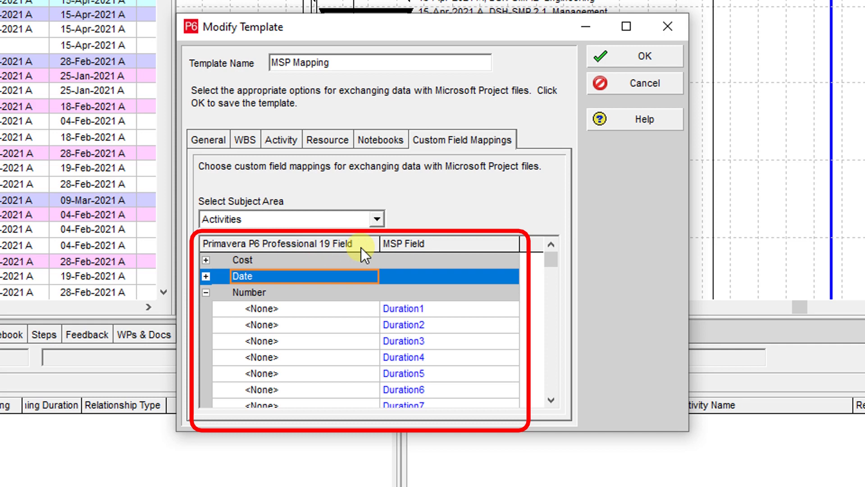
click(320, 311)
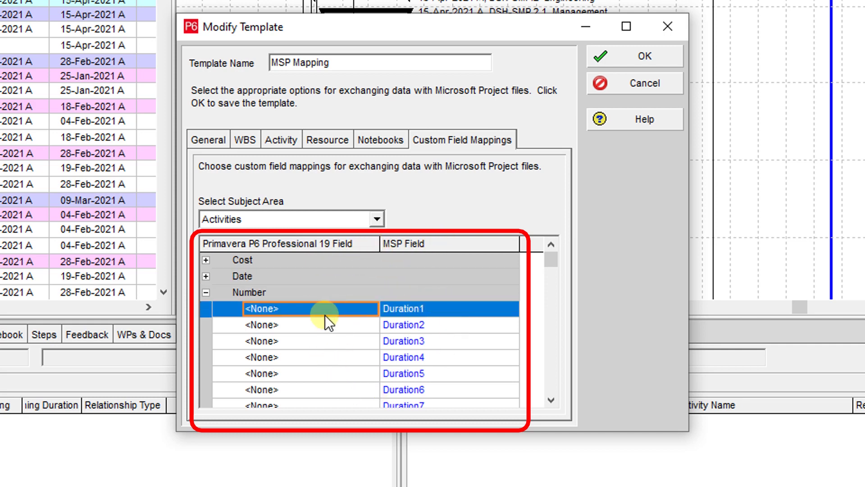
click(206, 293)
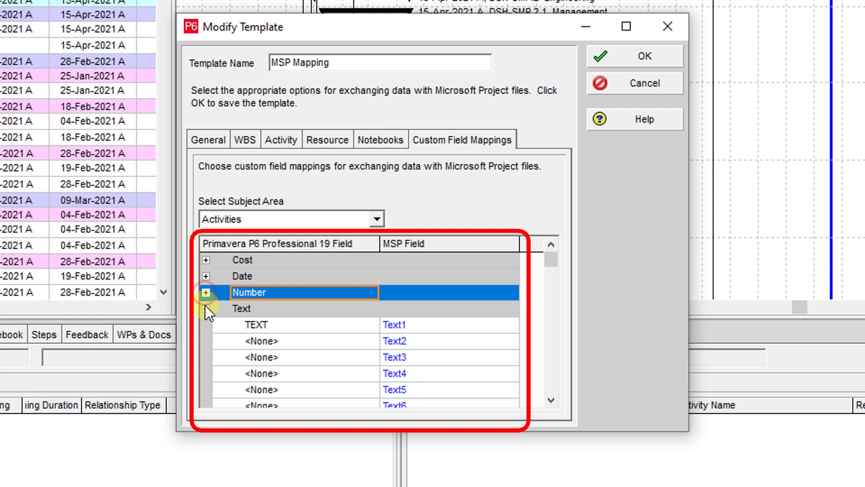
click(206, 309)
click(206, 308)
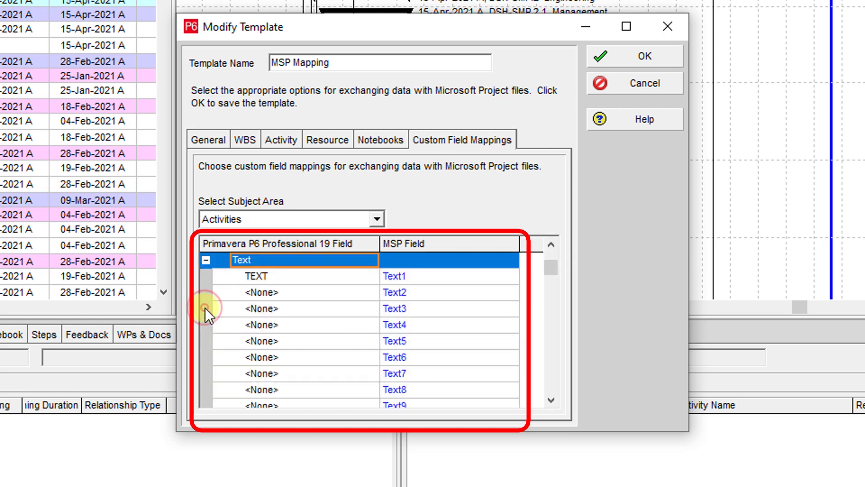
click(323, 277)
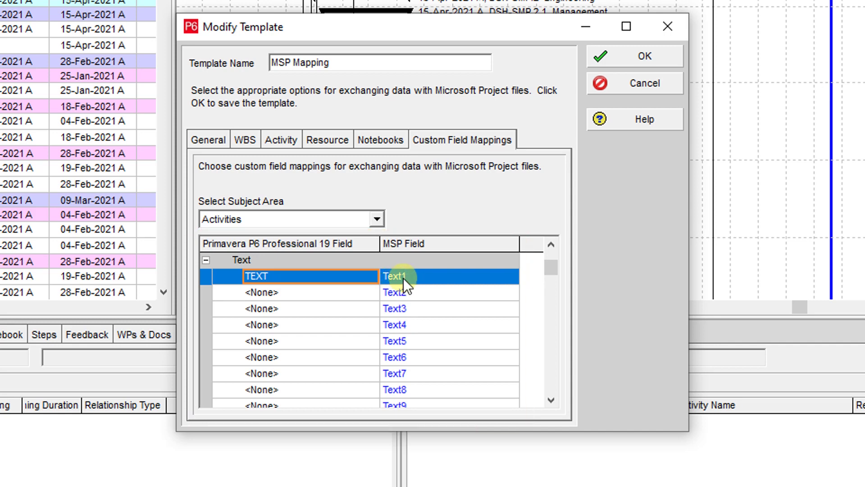
click(331, 294)
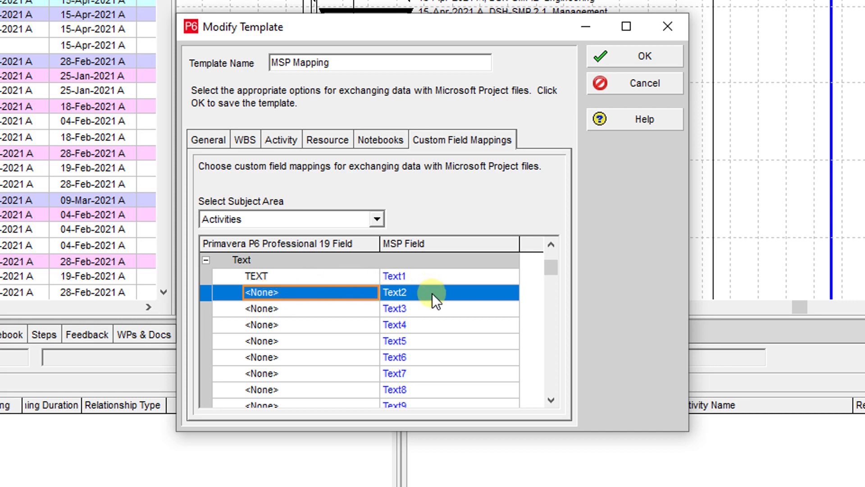
scroll(299, 315, up, 1)
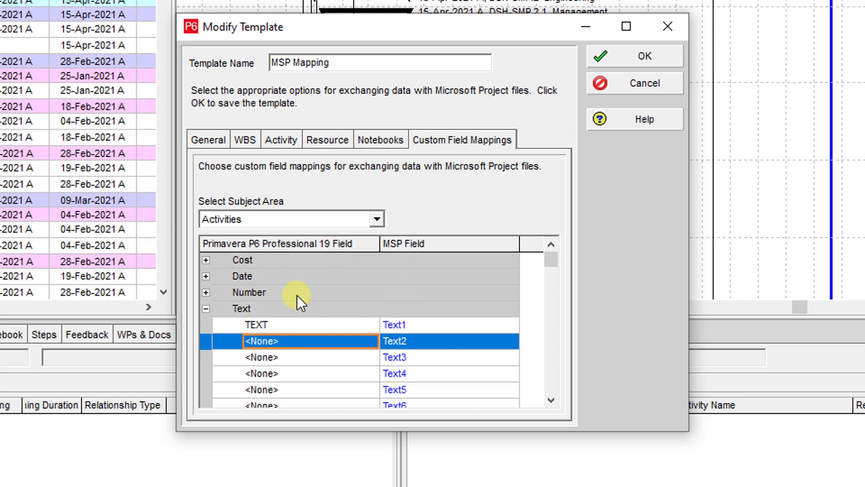
click(641, 56)
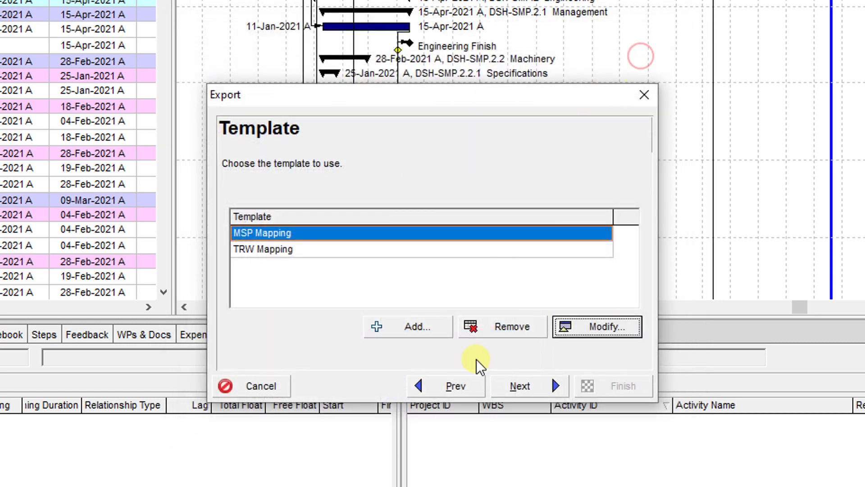
Finish the DSH-SMP XML export and close the Export Result message
click(523, 385)
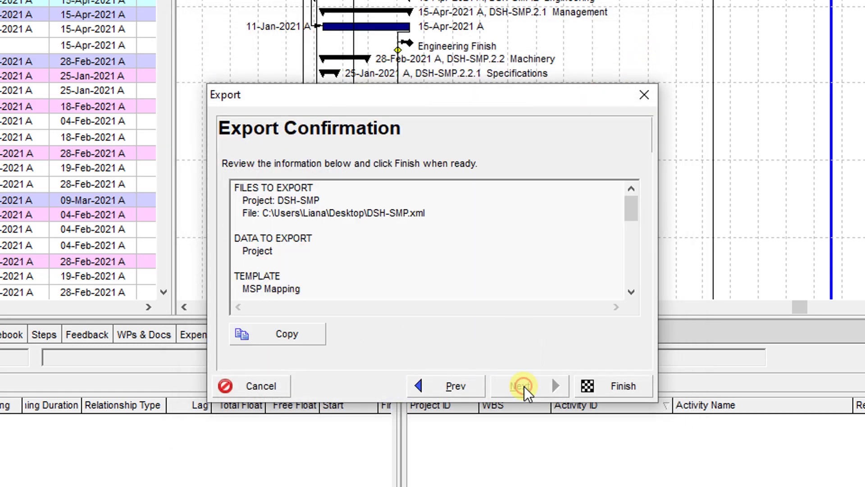
click(637, 387)
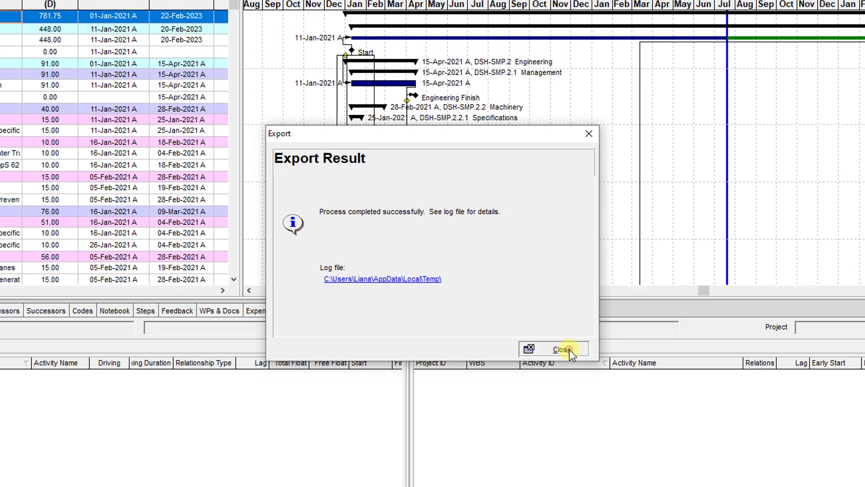
click(604, 385)
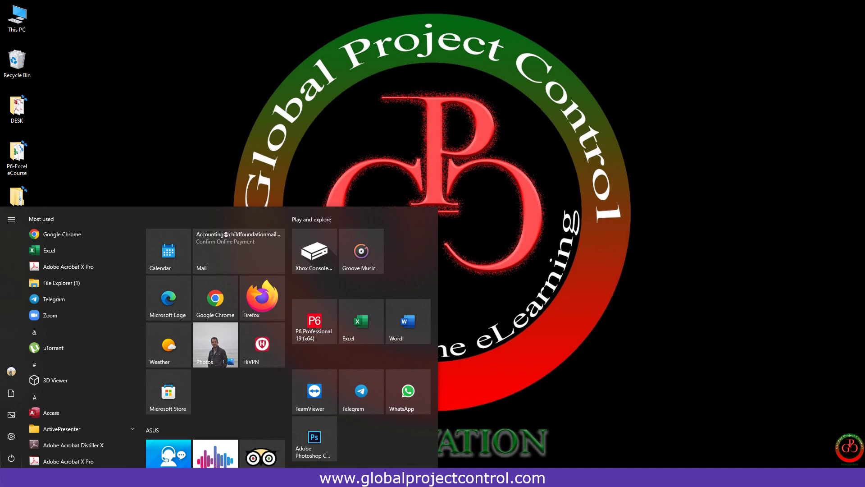
Search 'project' from the Start menu and launch Microsoft Project
text(project)
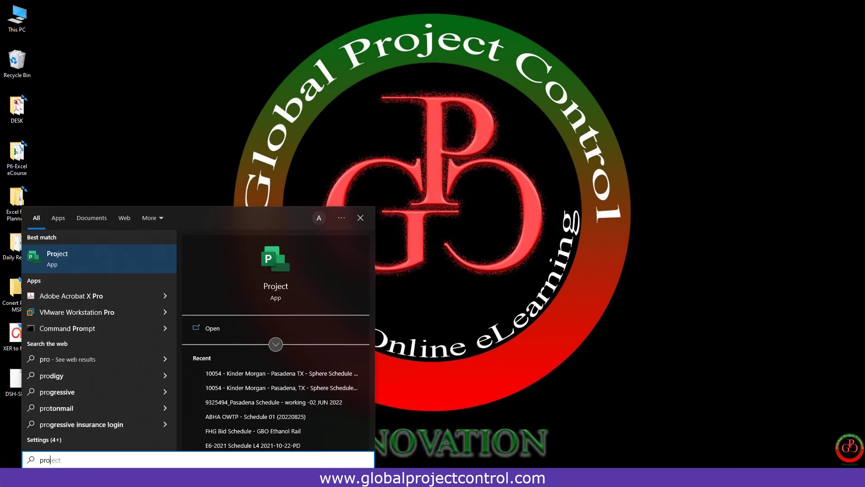
key(Return)
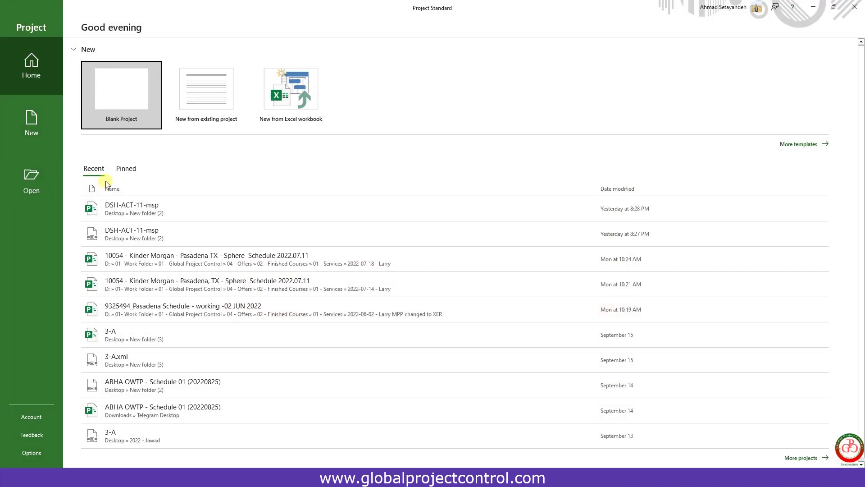
Open DSH-SMP.xml from the Desktop with the file type filtered to XML Format
click(37, 180)
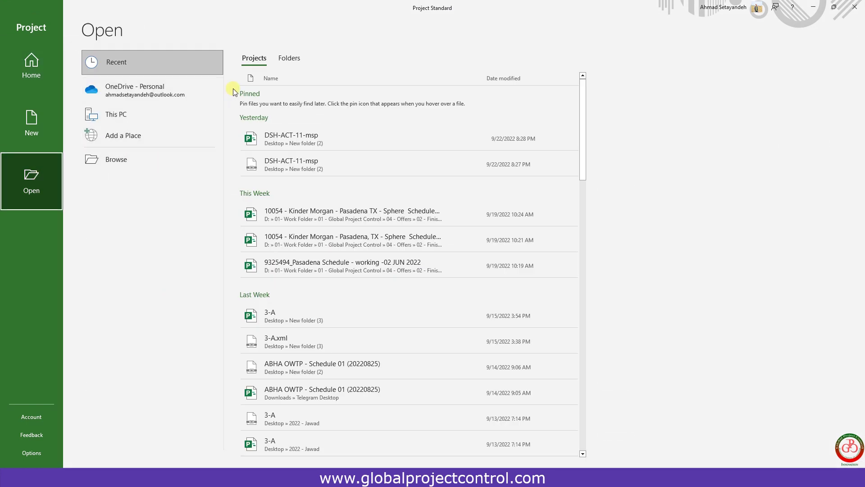
click(133, 161)
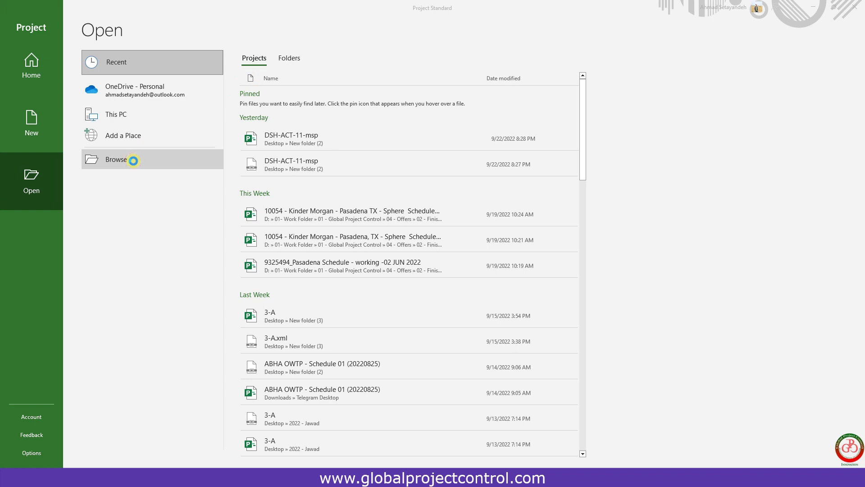
click(29, 160)
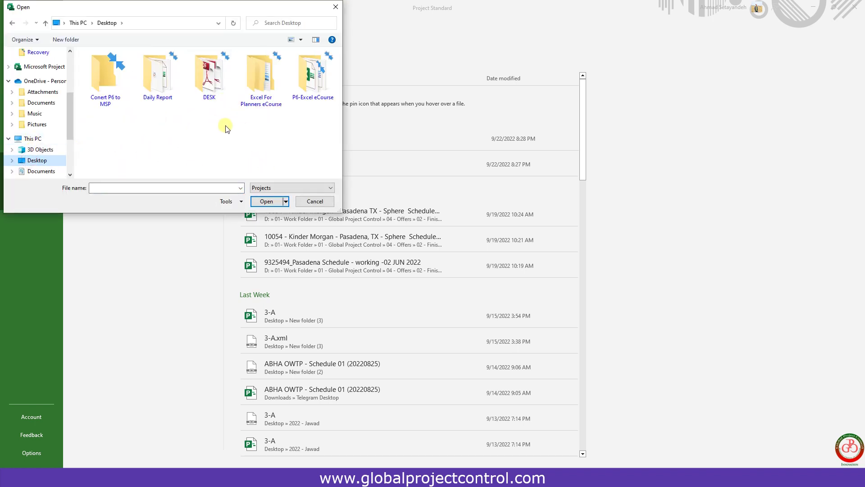
click(286, 187)
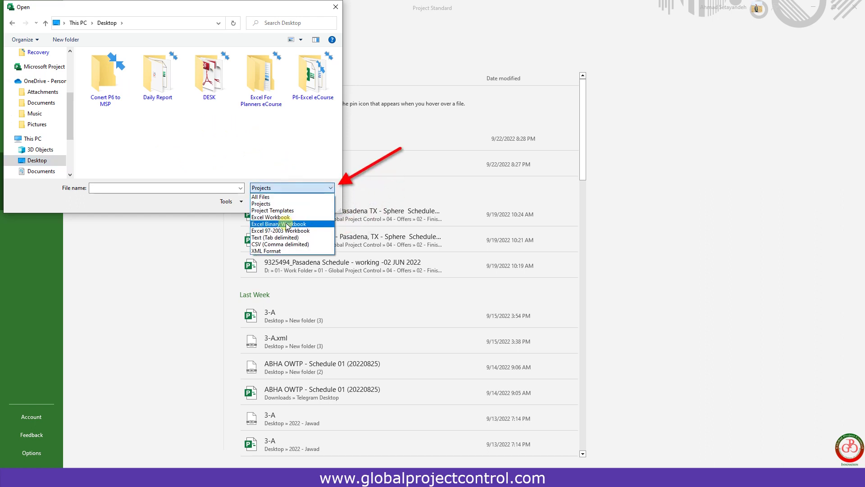
click(263, 251)
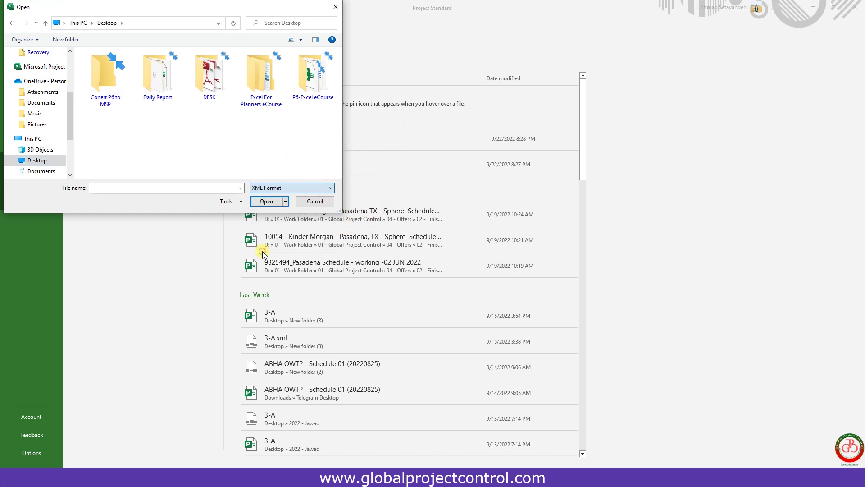
click(106, 136)
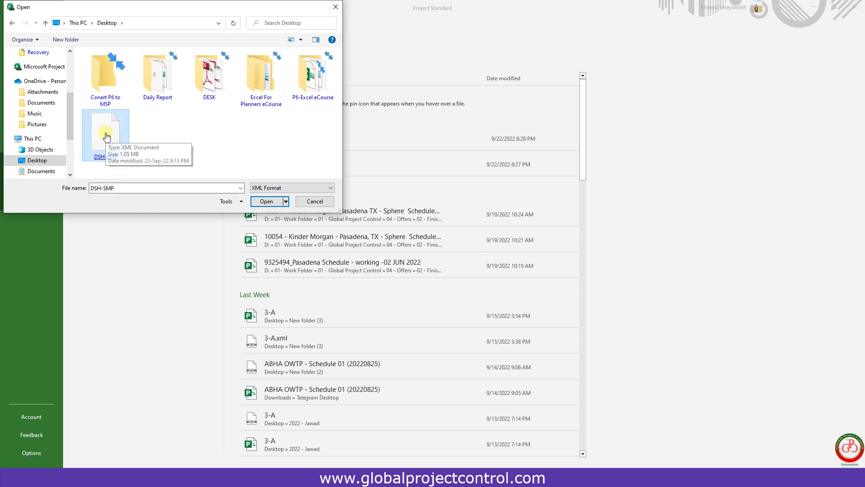
double_click(106, 135)
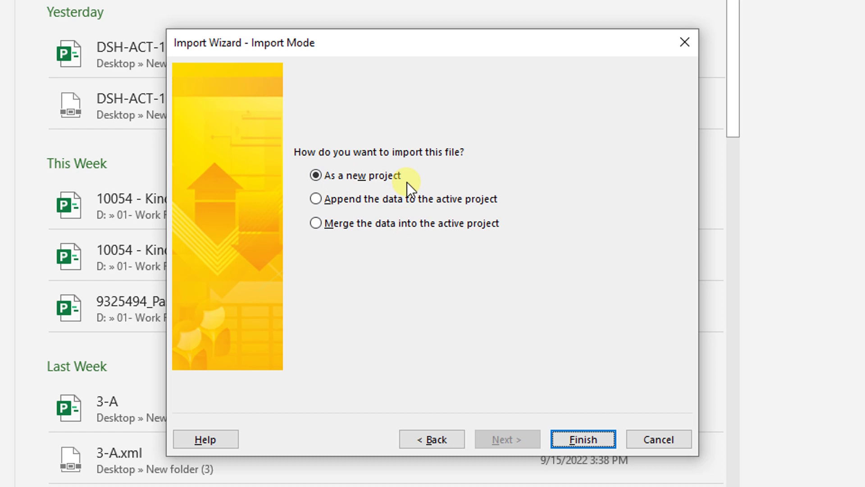
Import as a new project and widen the task table and its Predecessors, Finish, Duration columns
click(579, 439)
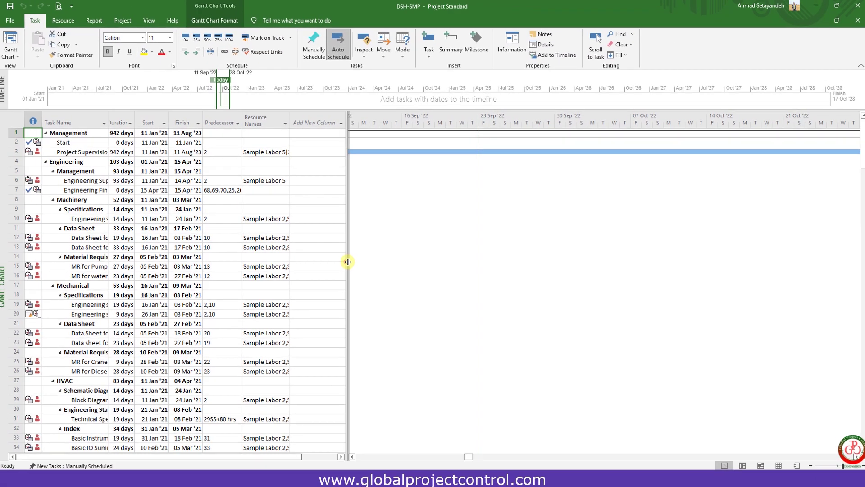
drag(348, 261, 402, 262)
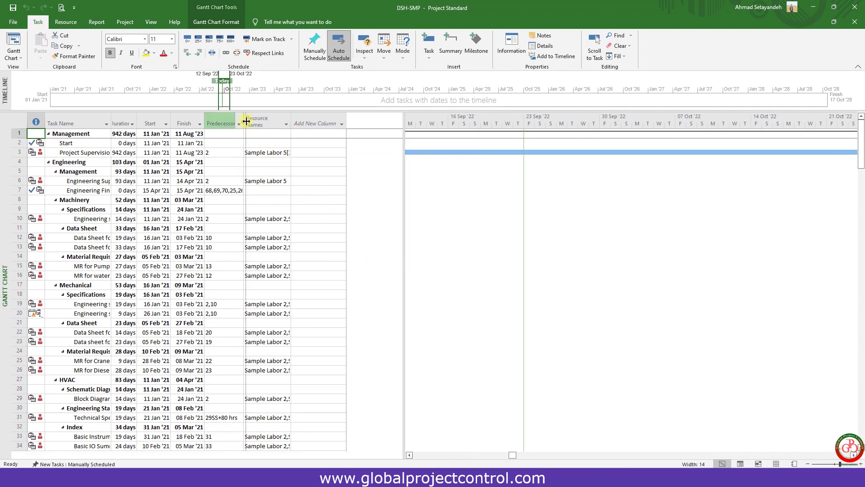
drag(244, 121, 270, 121)
drag(205, 122, 220, 122)
drag(139, 118, 159, 119)
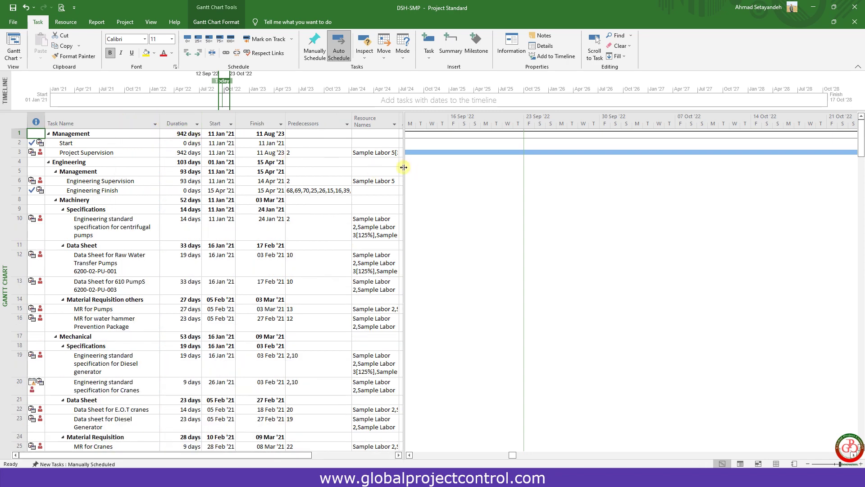
drag(403, 167, 428, 167)
Scroll the Gantt chart timescale over to the 2021 schedule
ctrl+scroll(609, 244, down, 1)
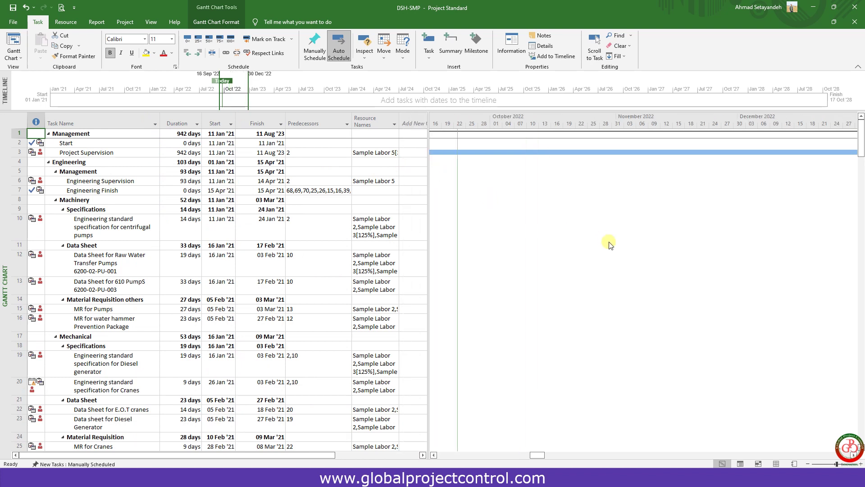
ctrl+scroll(609, 244, down, 1)
ctrl+scroll(609, 244, down, 2)
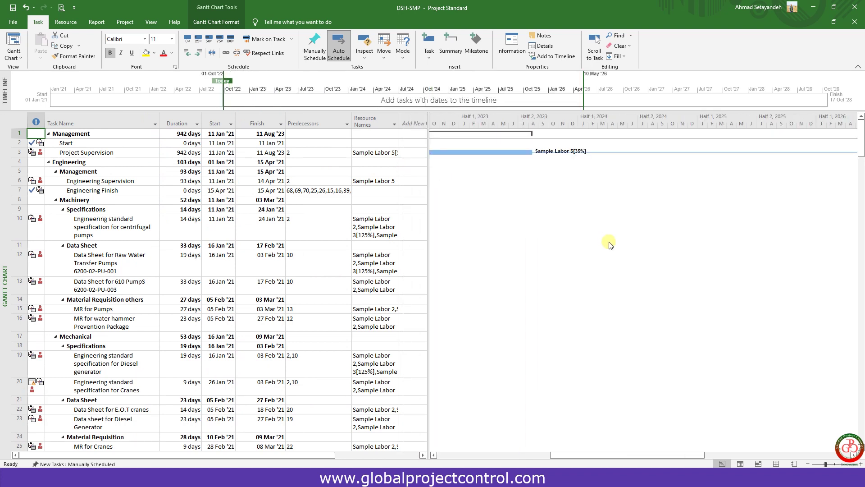
drag(434, 456, 434, 458)
drag(853, 456, 854, 456)
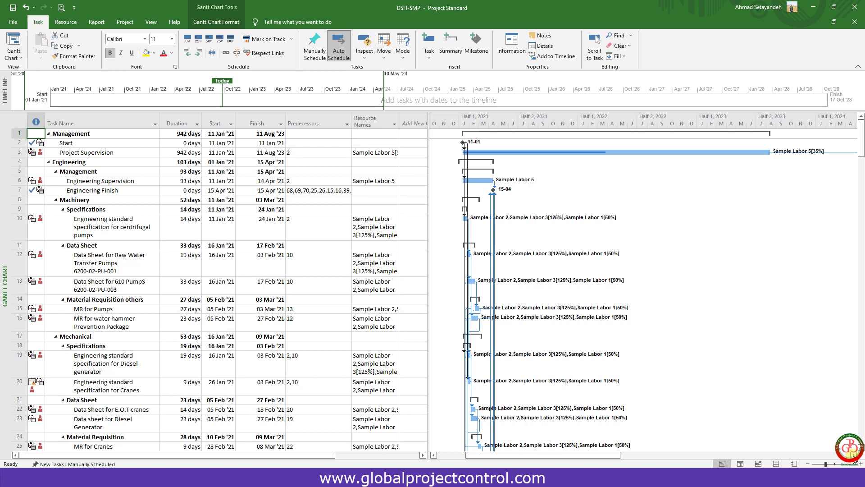
Save the schedule as the DSH-SMP project file on the Desktop and show the desktop
click(13, 22)
click(32, 145)
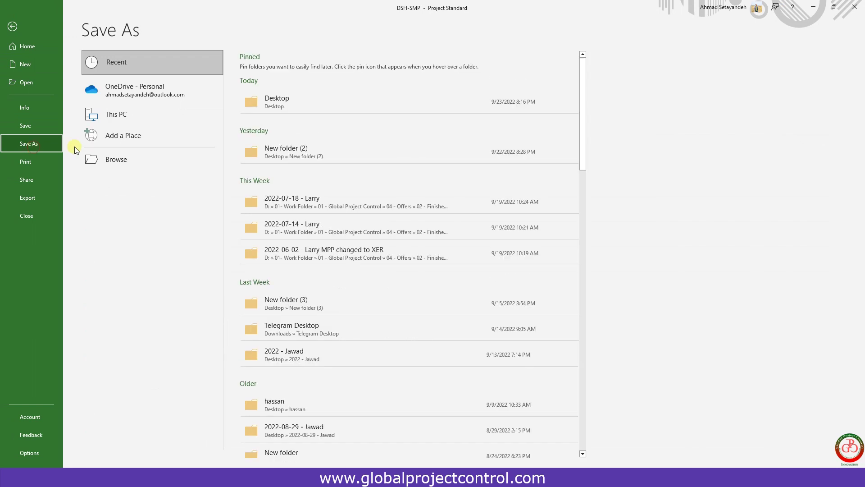
click(255, 102)
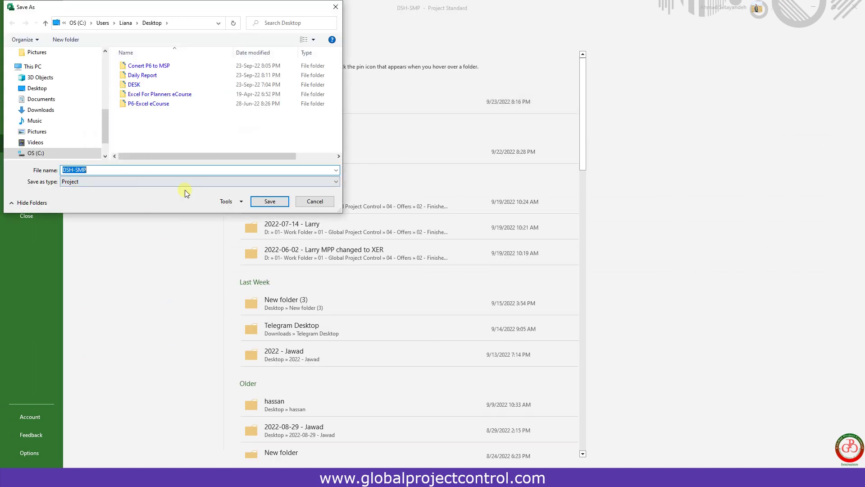
click(252, 201)
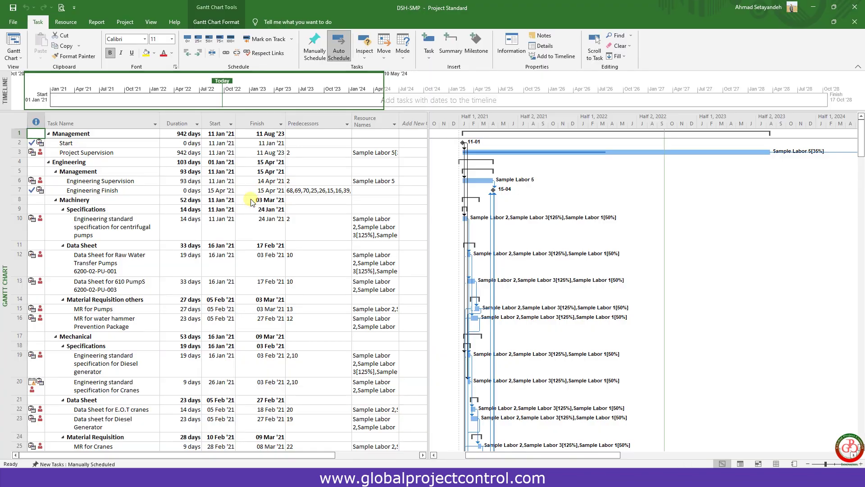
click(294, 203)
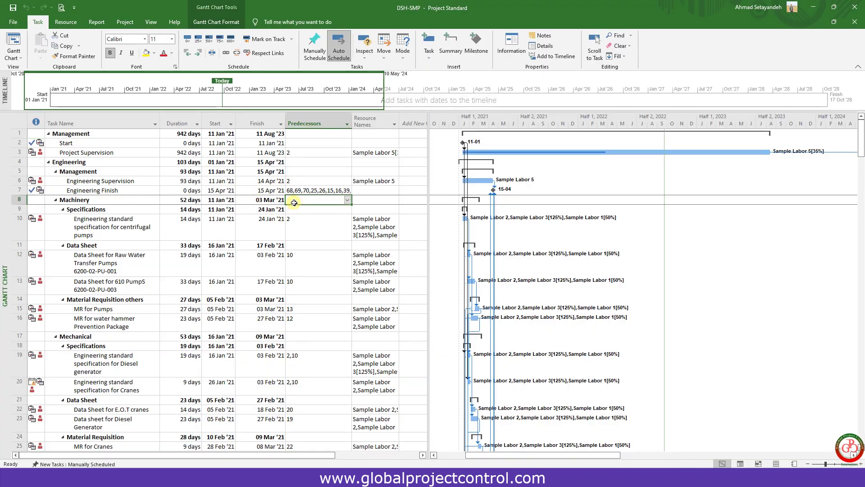
key(super+d)
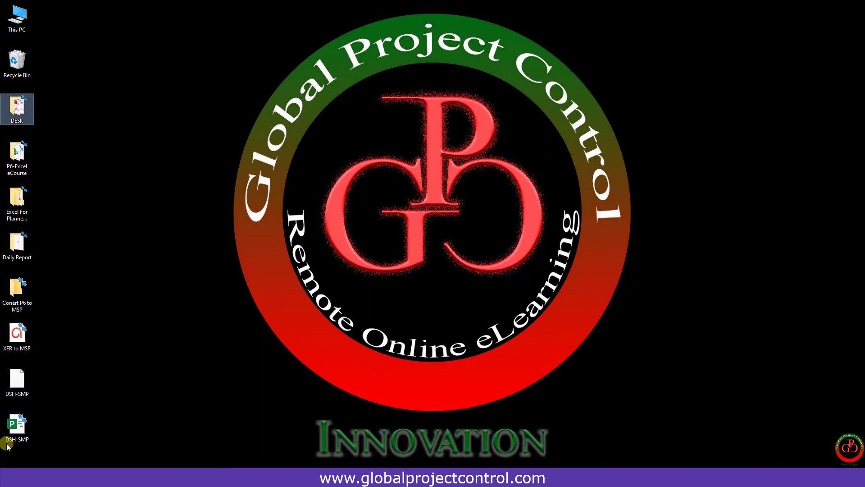
Arrange the DSH-SMP .mpp and .xml icons side by side on the desktop
drag(14, 435, 50, 356)
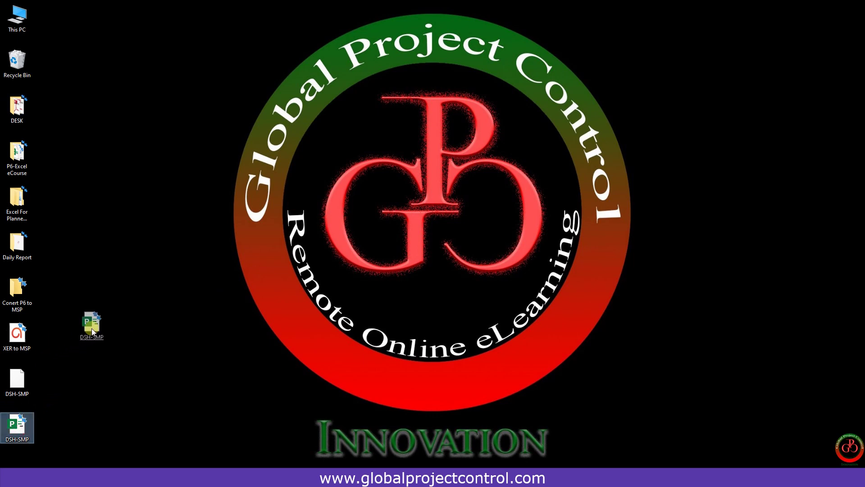
drag(92, 330, 92, 330)
drag(20, 381, 81, 375)
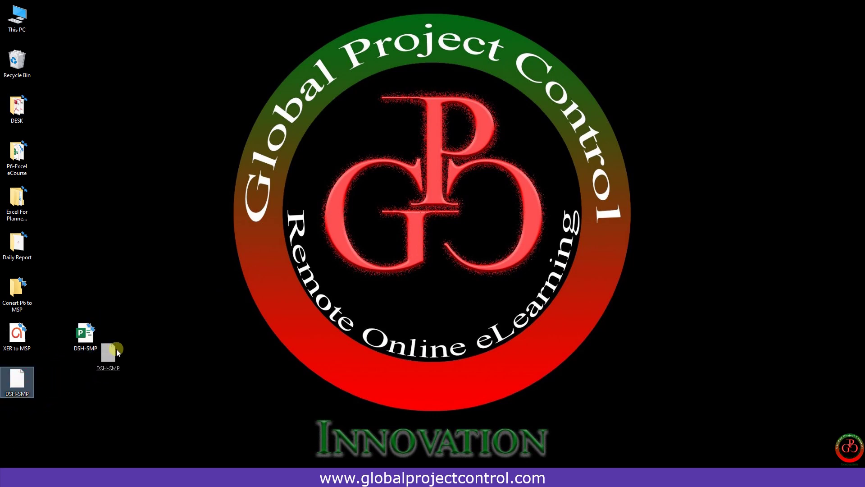
drag(117, 349, 126, 335)
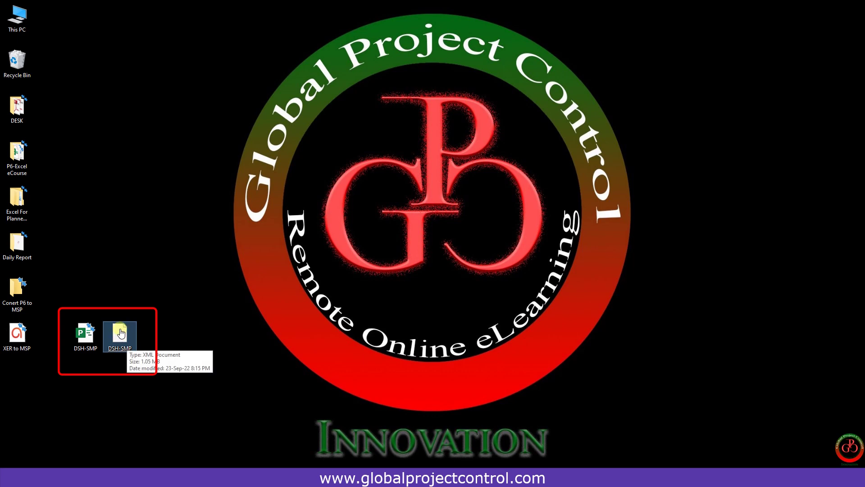